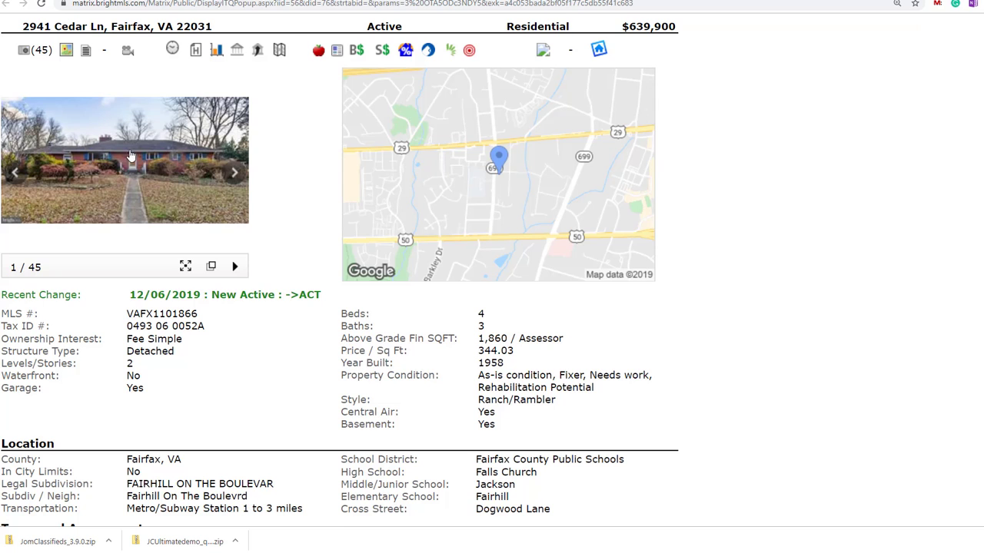
- Look through the property listing's photos from the front exterior through the living room, dining room, kitchen and mud room to the screened porch
click(235, 173)
click(235, 173)
click(237, 175)
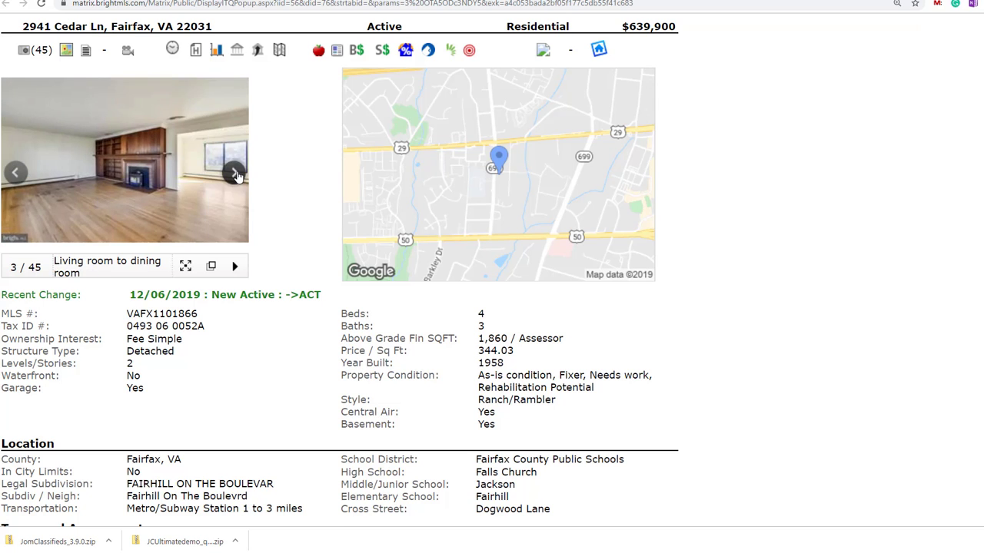
click(14, 175)
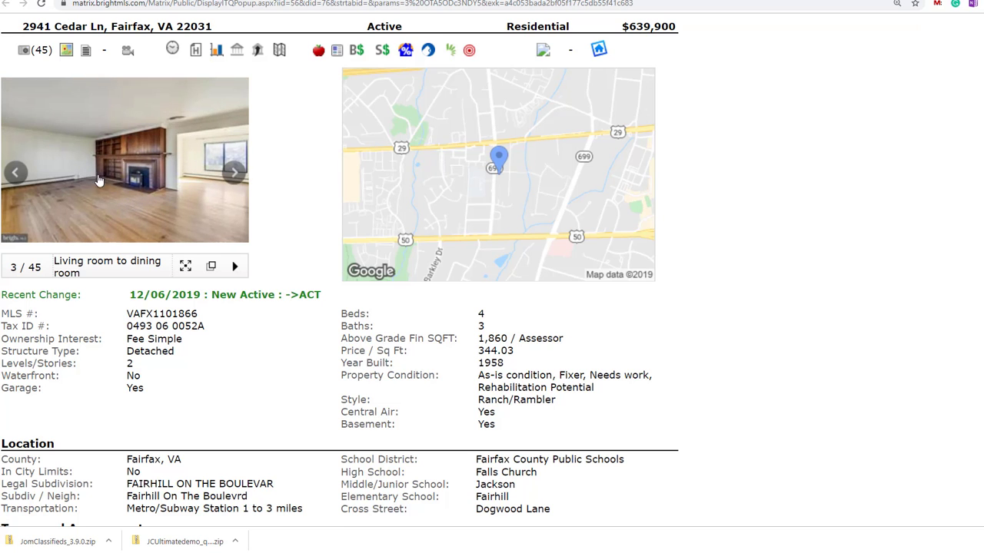
click(234, 174)
click(234, 174)
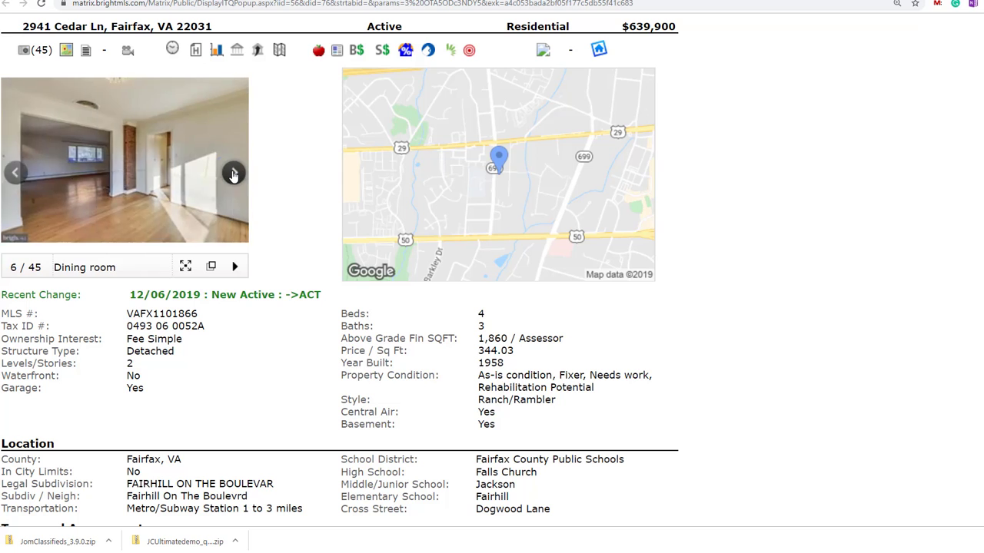
click(234, 174)
click(234, 174)
click(234, 173)
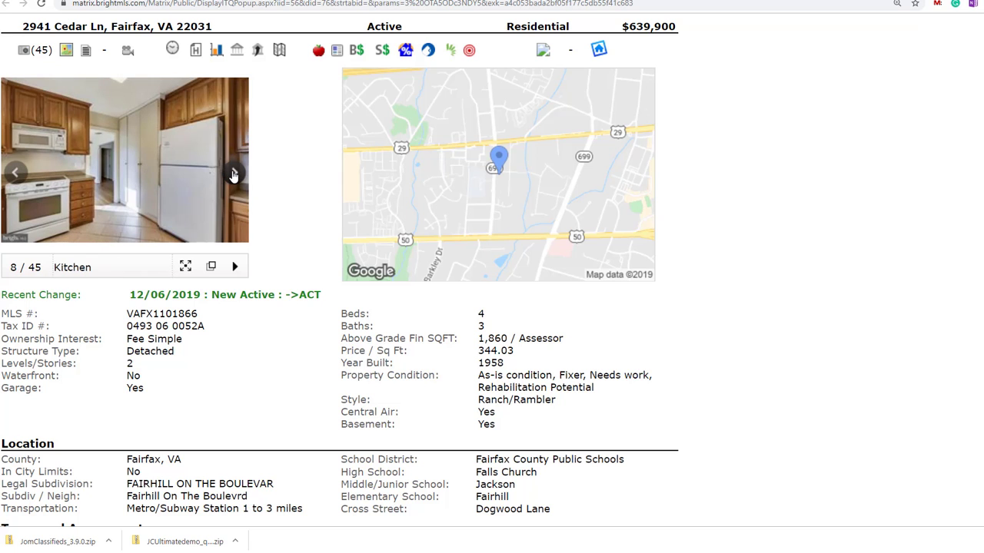
click(234, 173)
click(233, 174)
click(234, 174)
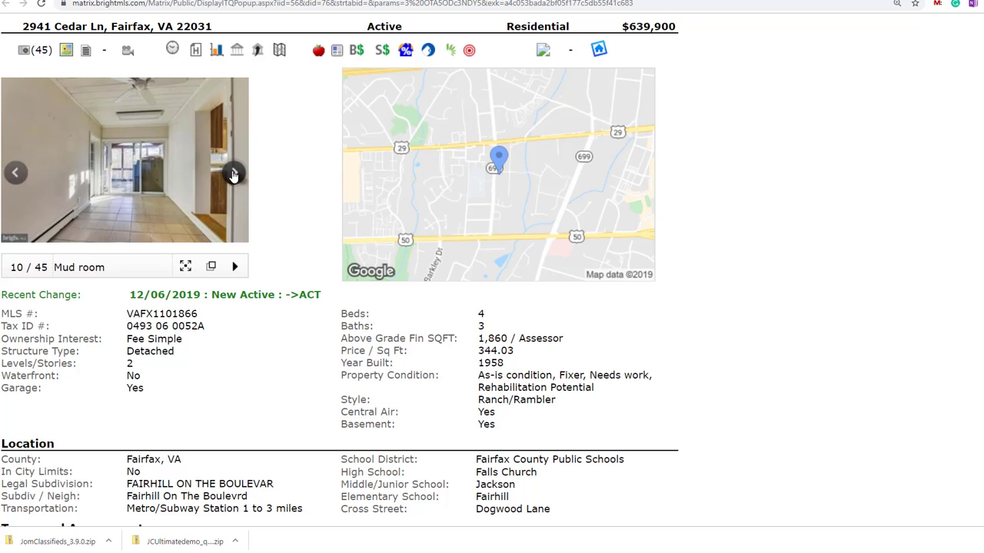
click(234, 174)
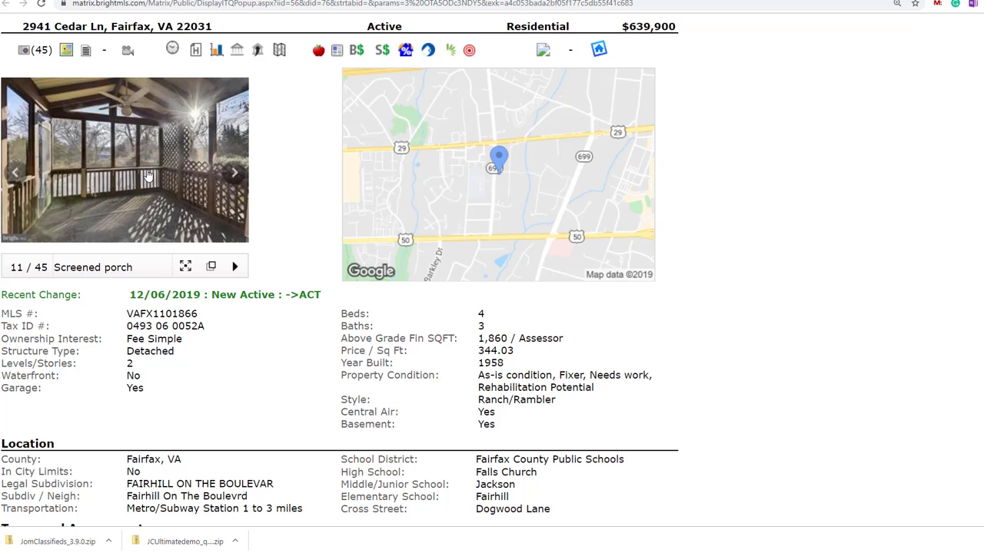
- Switch to the property investment calculator workbook in Excel and set the resale price to 975,000
key(alt+Tab)
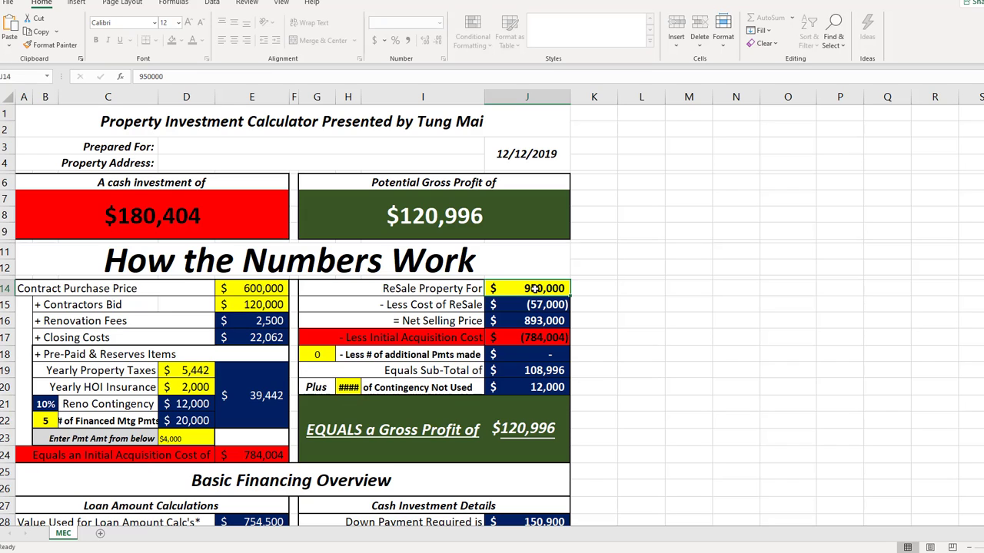
double_click(536, 290)
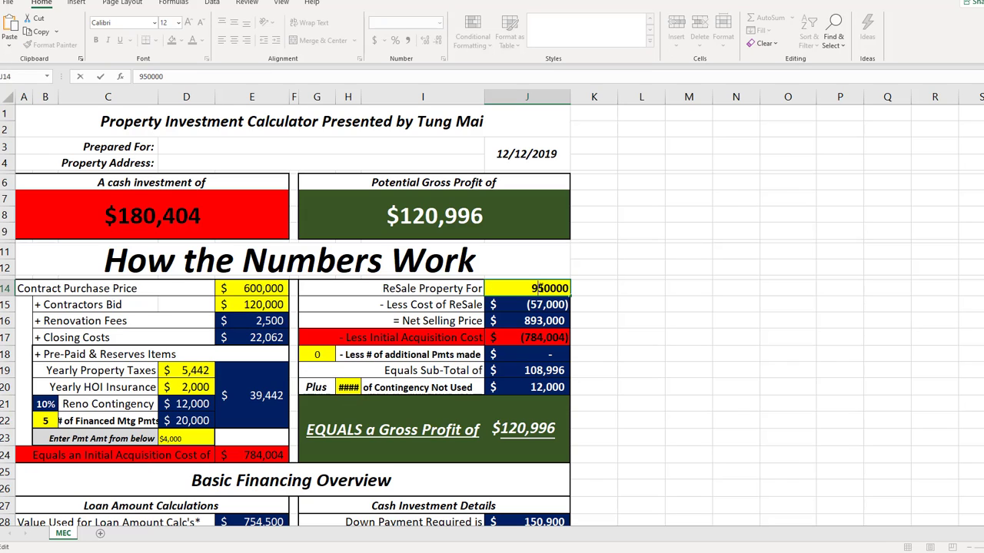
drag(543, 289, 550, 290)
text(75)
key(Return)
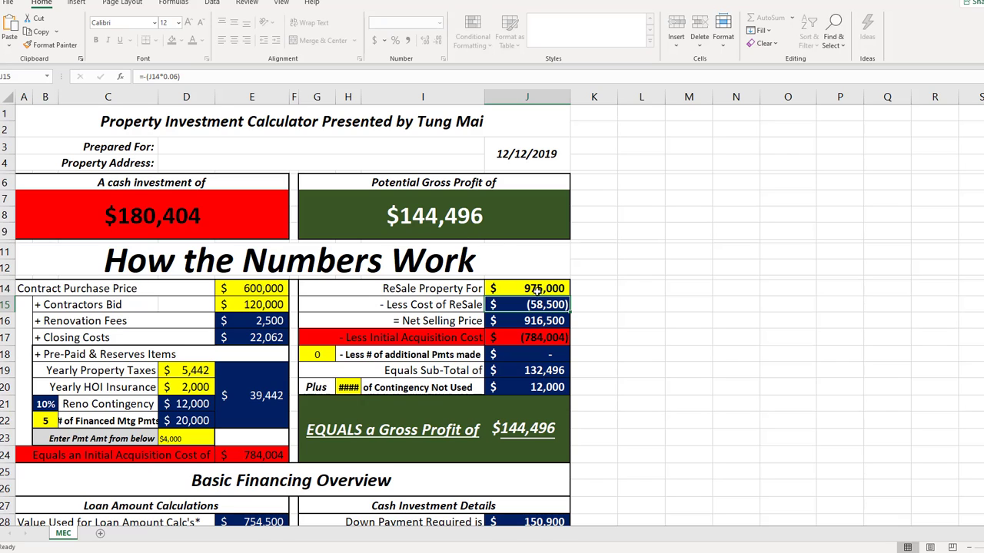
- Set the property's resale price in cell J14 to 950,000
double_click(538, 291)
drag(538, 289, 547, 289)
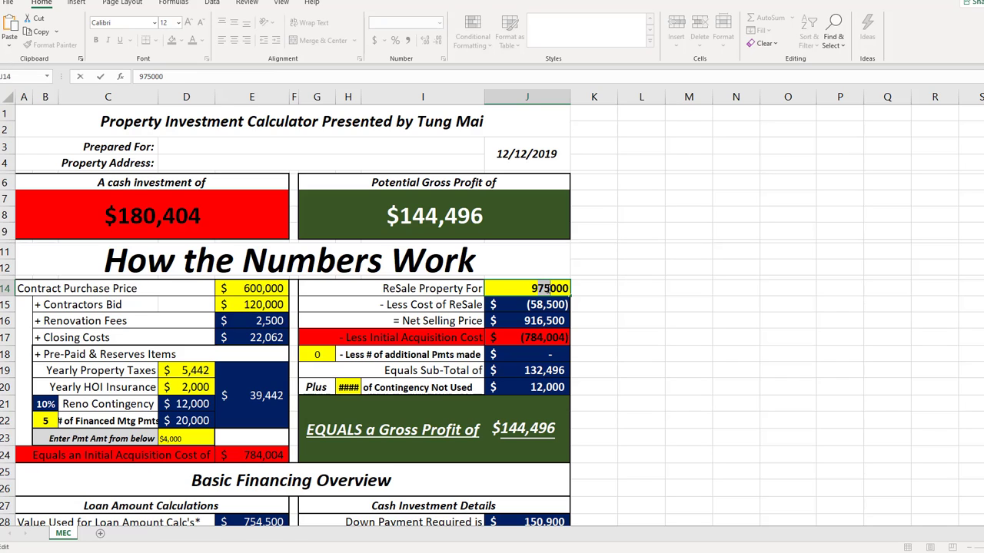
text(50)
key(Return)
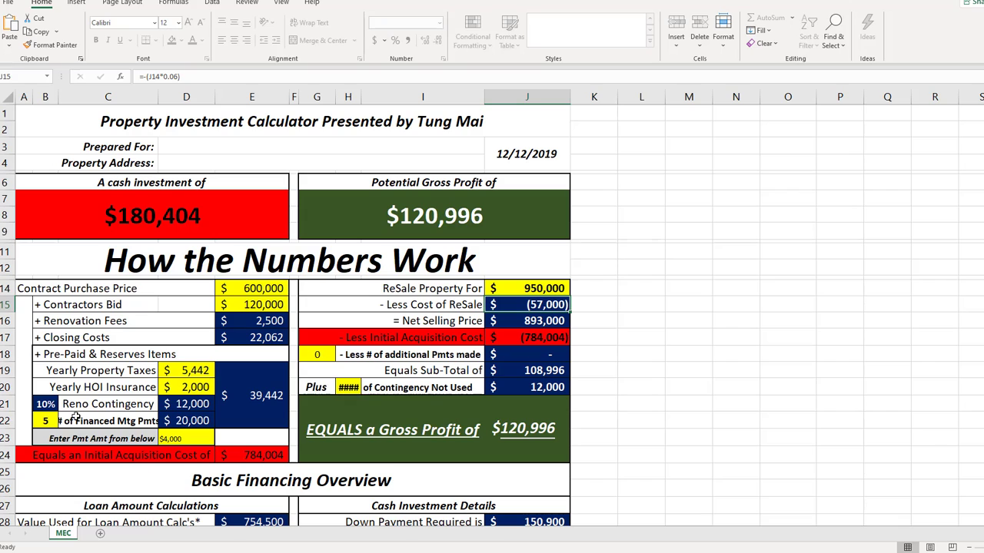
- Choose 5 as the number of financed mortgage payments in the pre-paid and reserves items
click(46, 421)
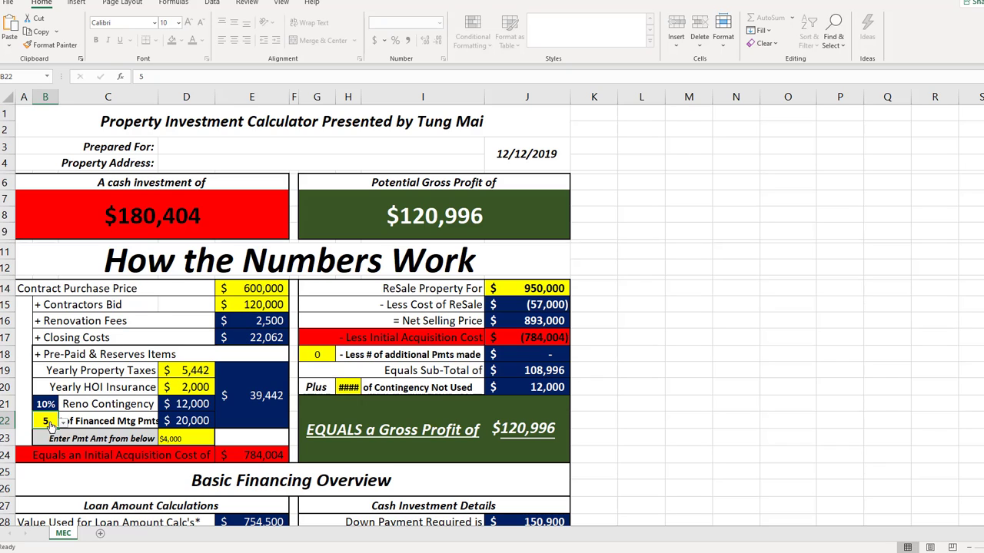
key(alt+Down)
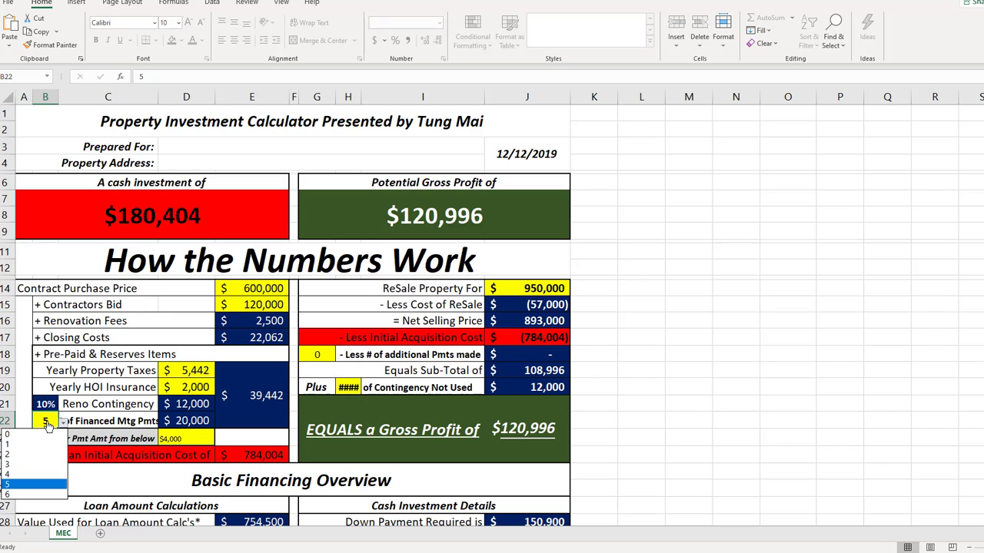
click(37, 485)
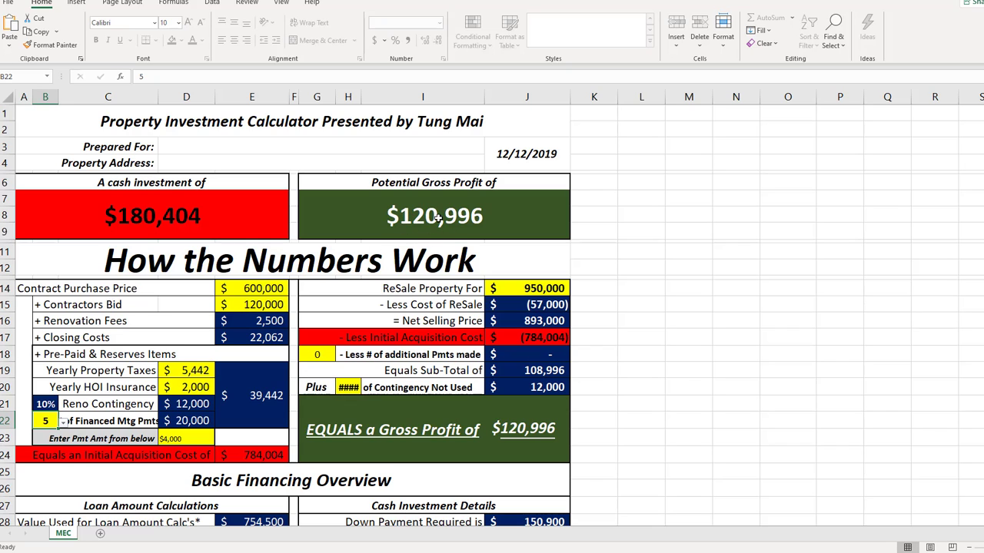
- Check the cash investment figure and set the contract purchase price to 615,000
click(122, 215)
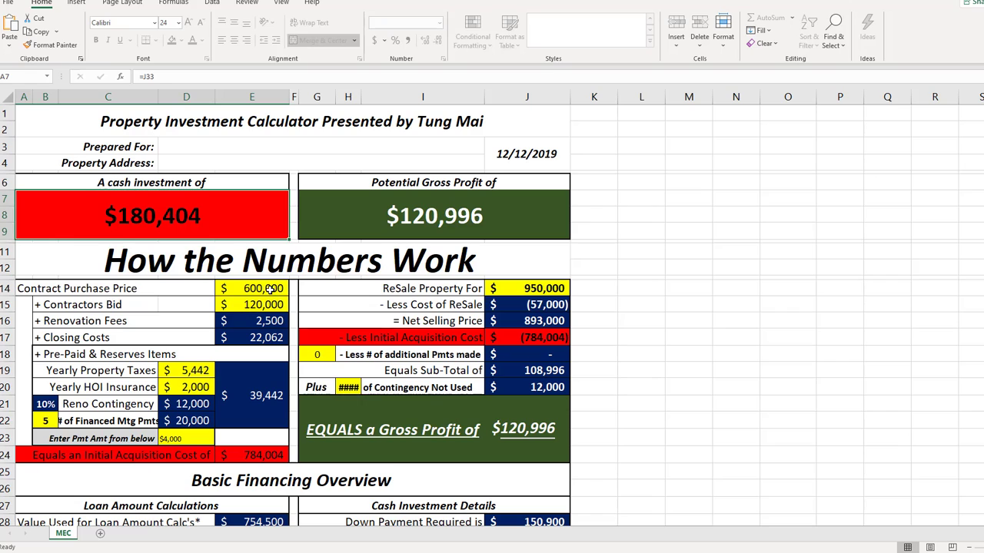
click(268, 289)
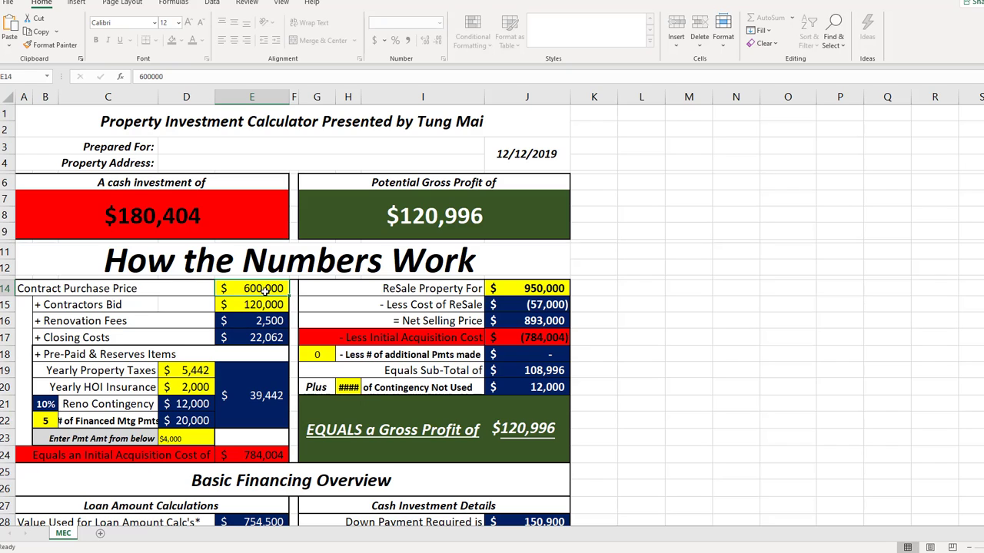
double_click(259, 289)
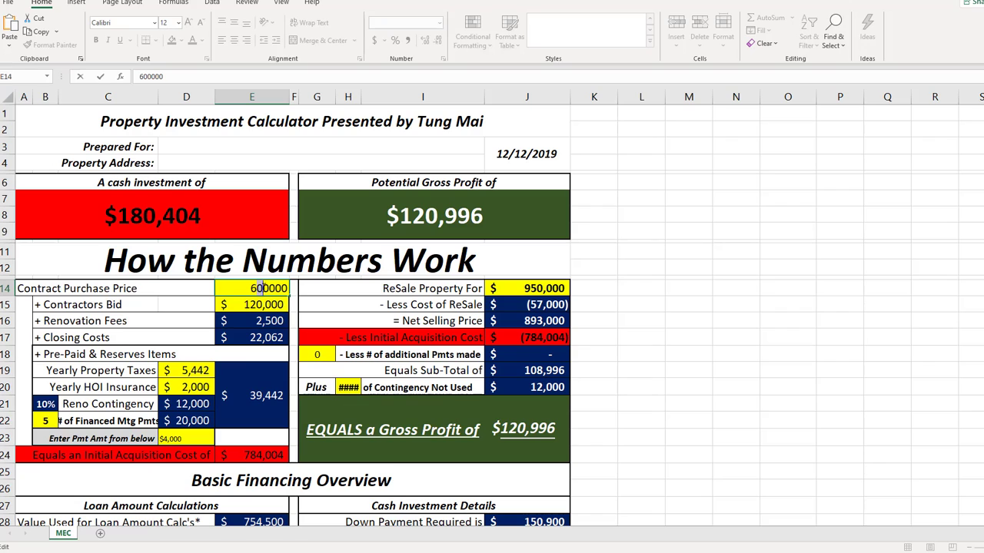
drag(261, 289, 266, 289)
text(15)
key(Return)
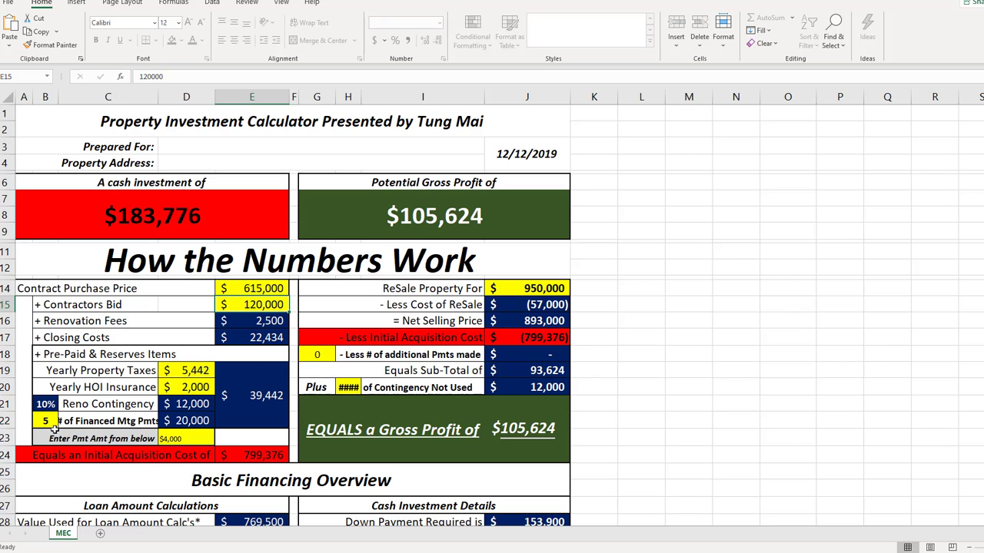
- Check the potential gross profit and set the resale price to 960,000
click(535, 289)
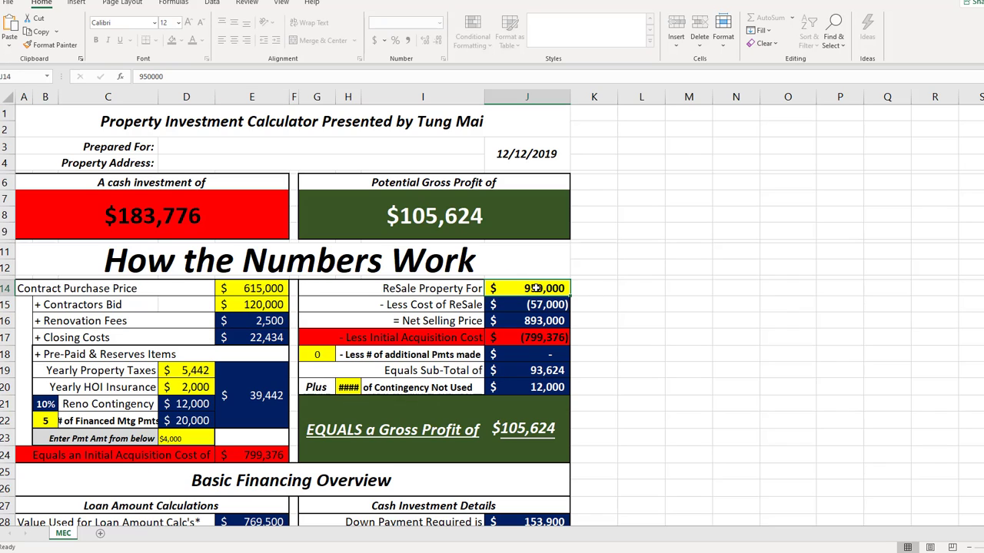
click(419, 215)
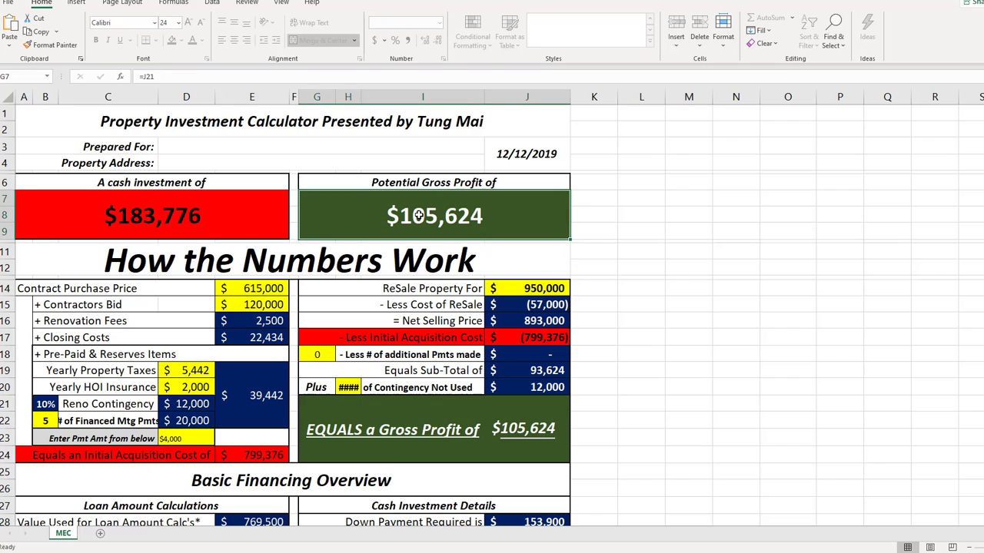
click(532, 287)
double_click(536, 287)
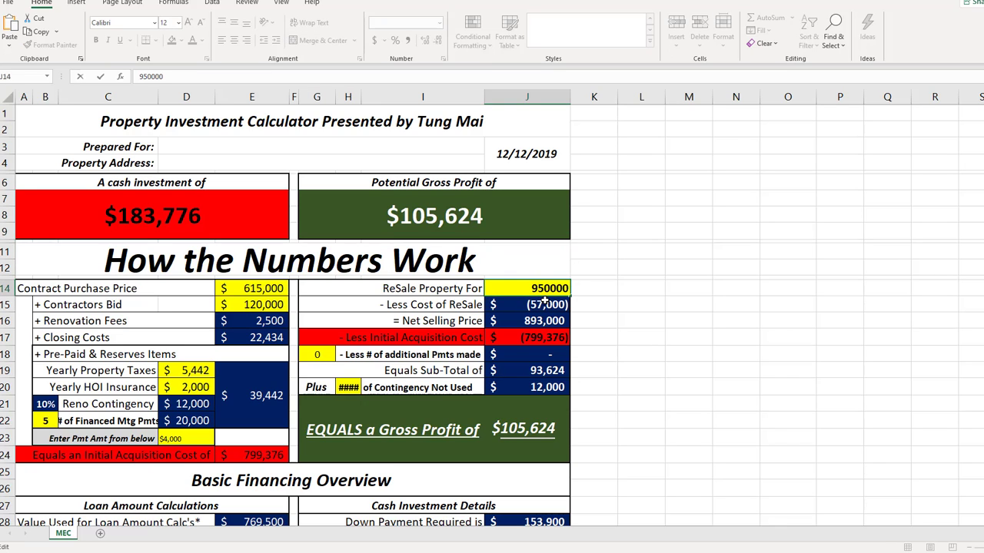
key(BackSpace)
text(6)
key(Return)
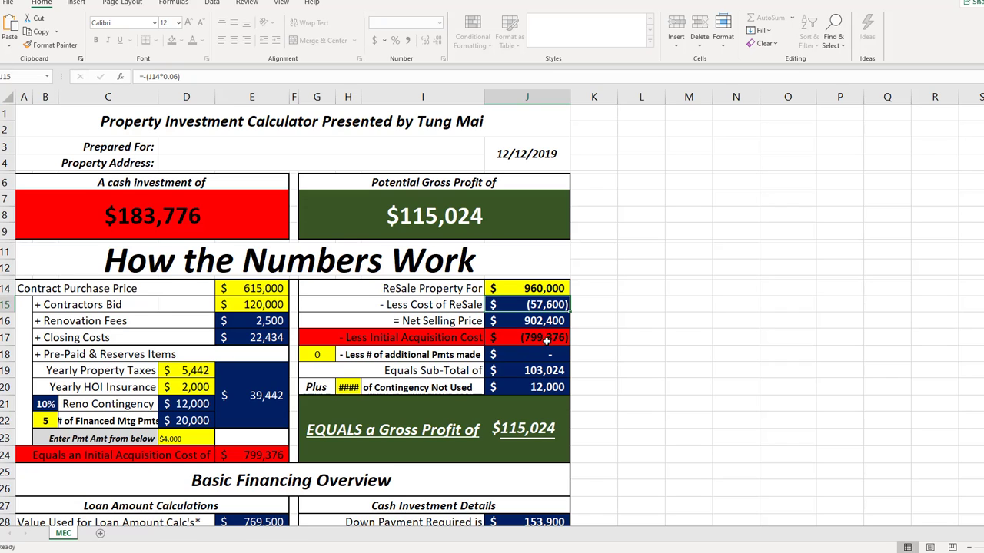
- Set the resale price to 975,000 and select the potential gross profit figure for review
double_click(538, 288)
drag(538, 288, 549, 289)
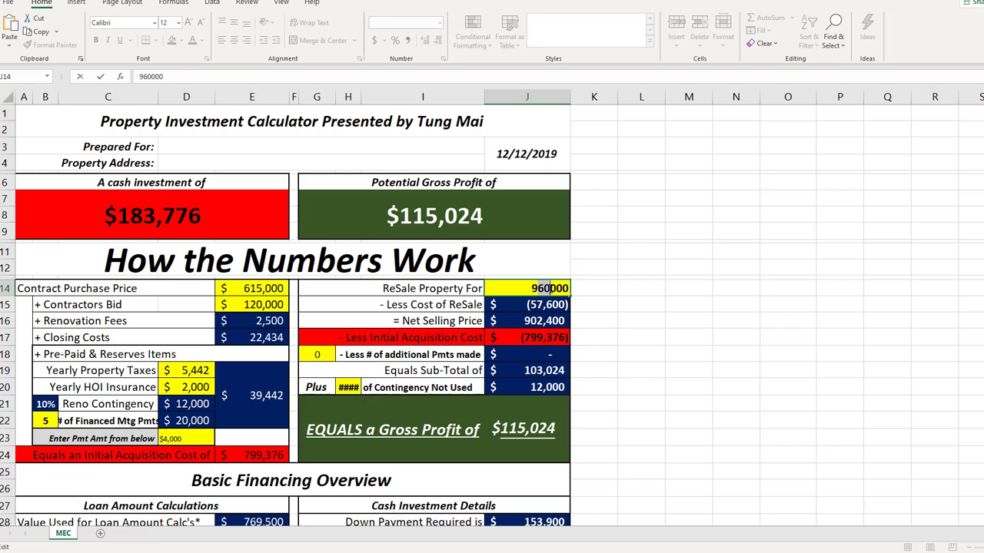
text(75)
key(Return)
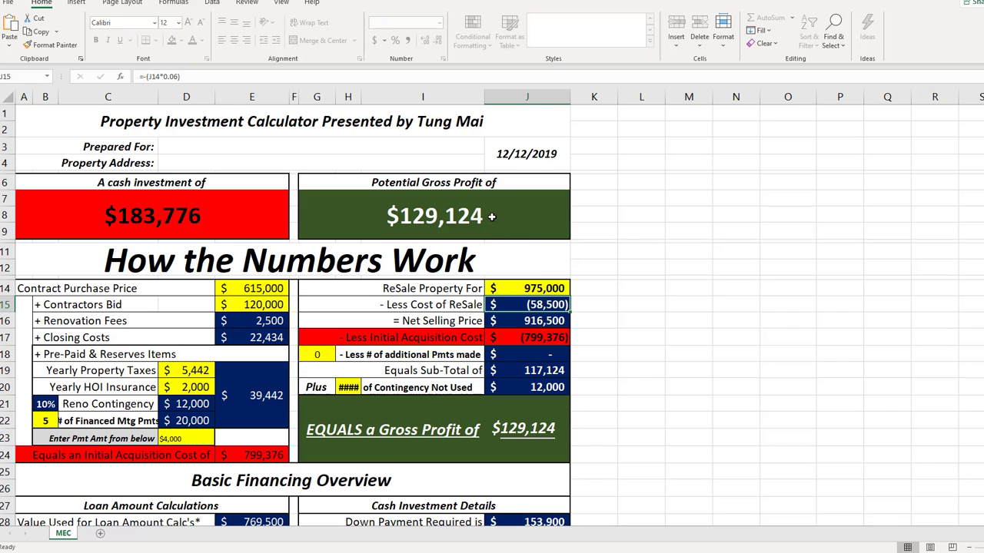
click(389, 216)
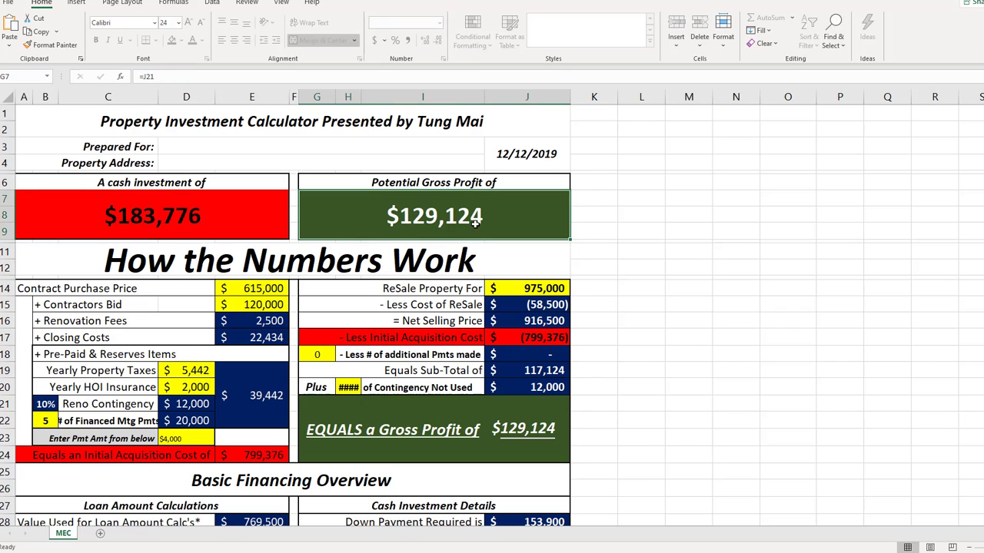